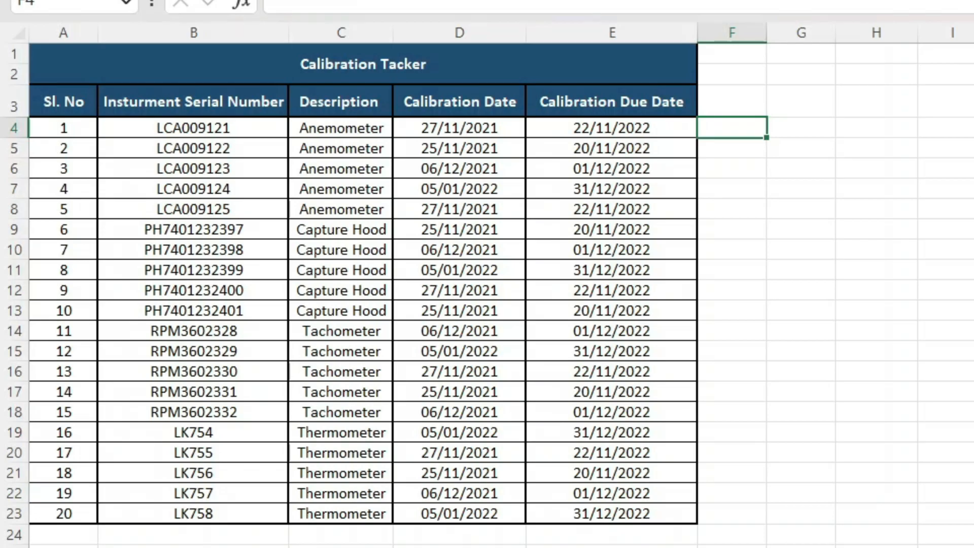
Start an A Date Occurring highlight rule on the Calibration Due Date cells E4:E23 for dates in This Month
{"action": "left_click_drag", "start_coordinate": [649, 130], "coordinate": [630, 533]}
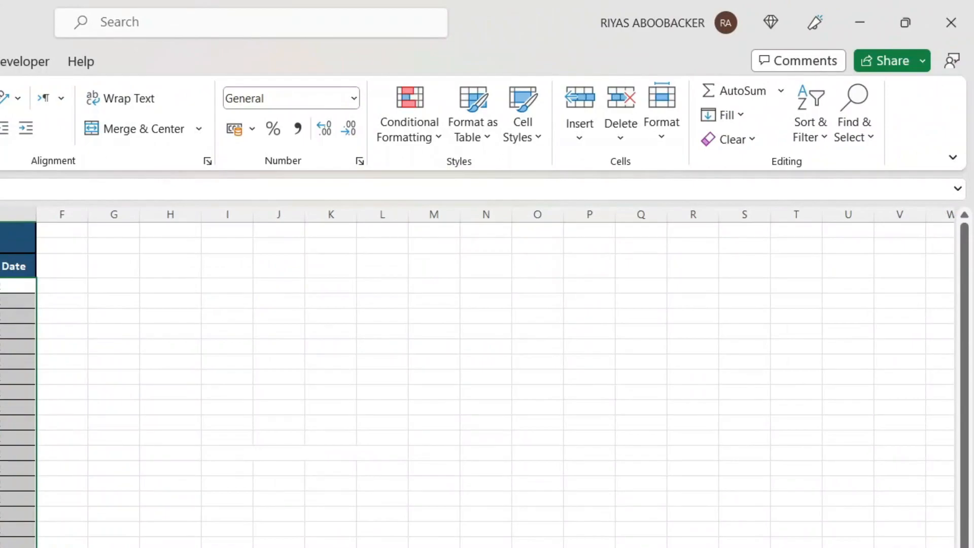
{"action": "left_click", "coordinate": [733, 49]}
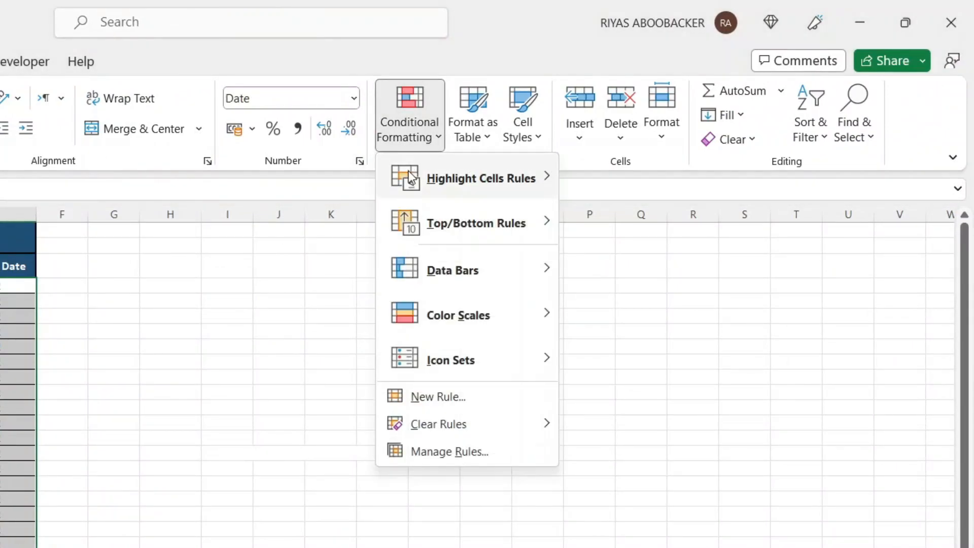
{"action": "mouse_move", "coordinate": [412, 180]}
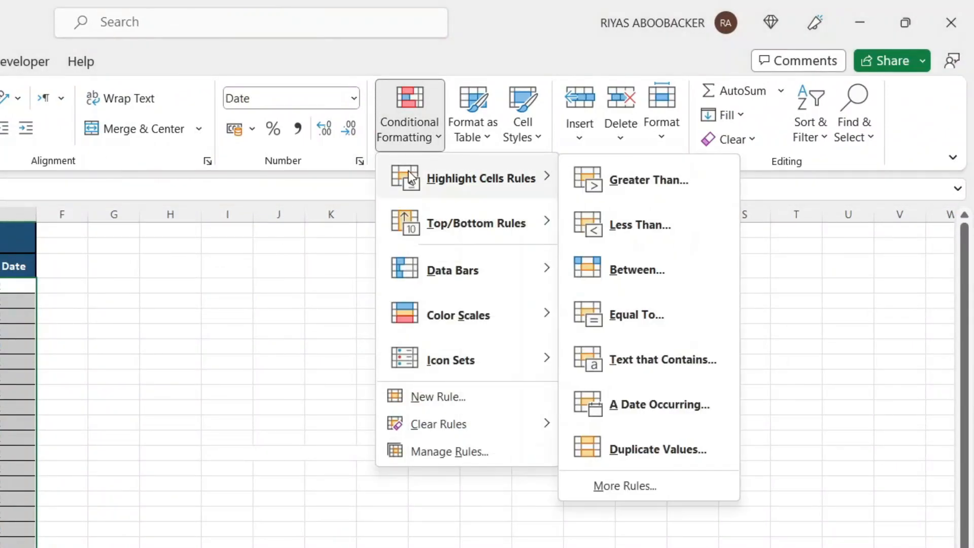
{"action": "left_click", "coordinate": [618, 405]}
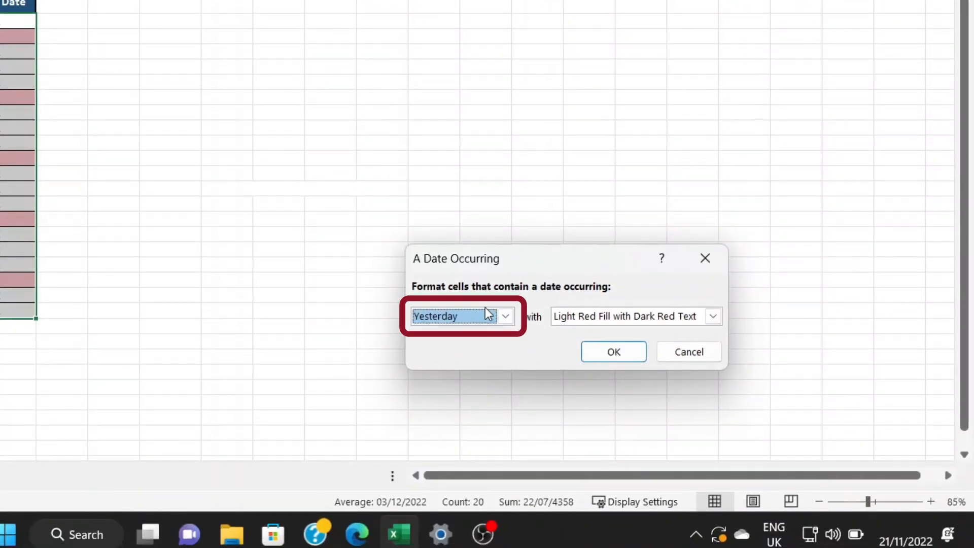
{"action": "left_click", "coordinate": [487, 314]}
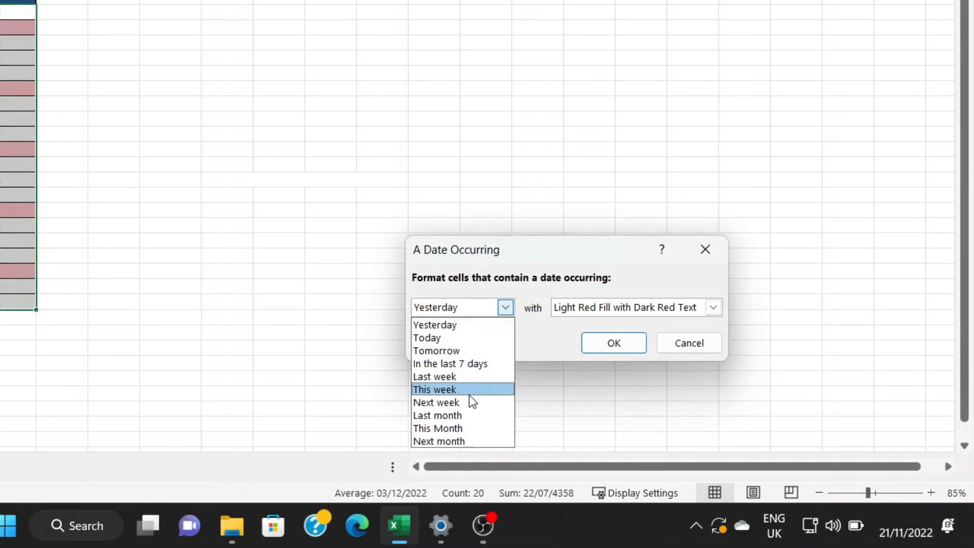
{"action": "left_click", "coordinate": [463, 429]}
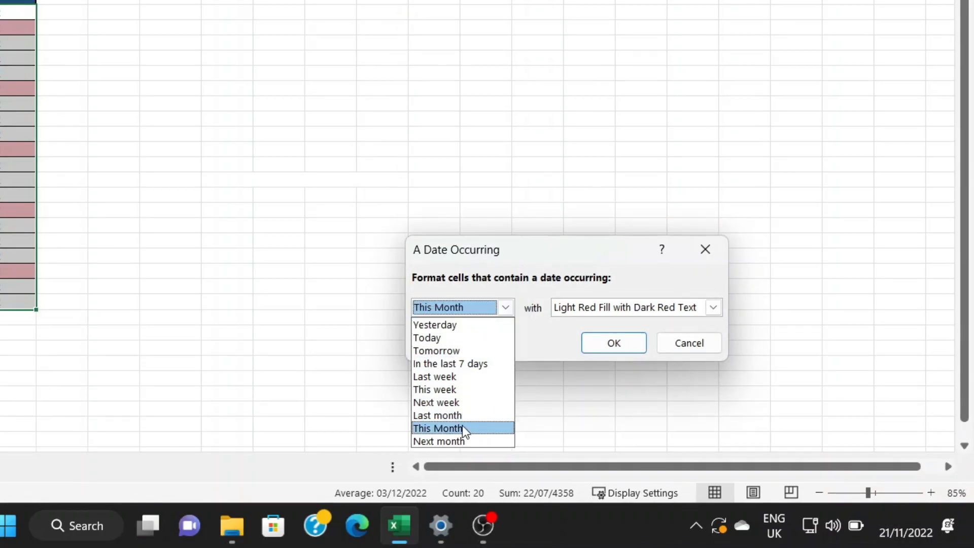
Give the This Month rule a custom format with a solid orange fill and apply it
{"action": "left_click", "coordinate": [588, 311]}
{"action": "left_click", "coordinate": [588, 403]}
{"action": "left_click", "coordinate": [430, 99]}
{"action": "left_click", "coordinate": [676, 476]}
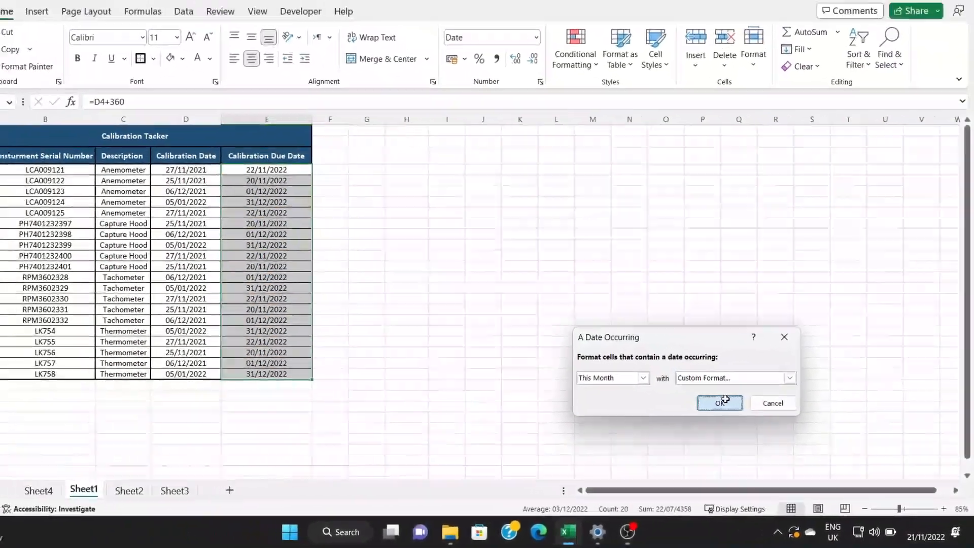
{"action": "left_click", "coordinate": [613, 341]}
{"action": "left_click", "coordinate": [439, 363]}
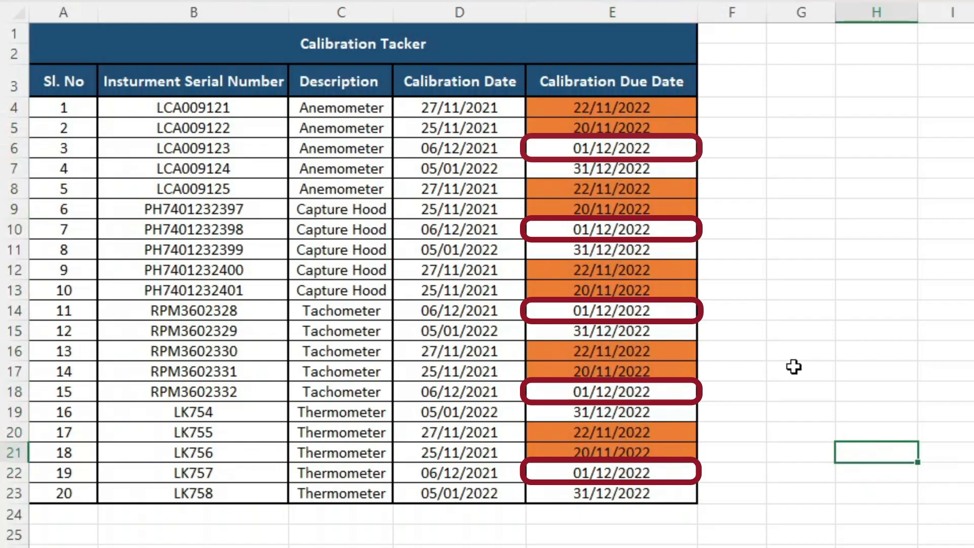
Start another A Date Occurring highlight rule on the due dates E4:E23 for dates in Next month
{"action": "left_click", "coordinate": [624, 107]}
{"action": "left_click_drag", "start_coordinate": [624, 106], "coordinate": [616, 493]}
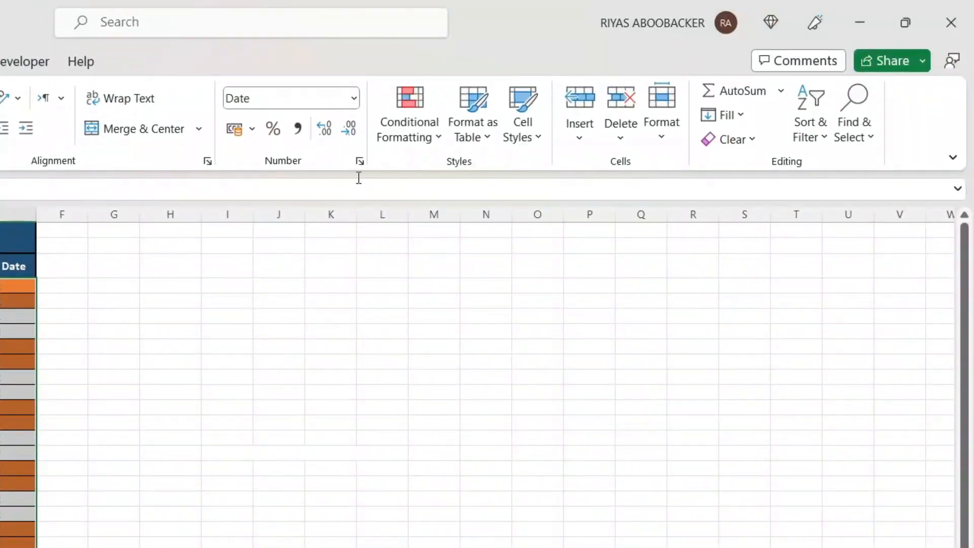
{"action": "left_click", "coordinate": [562, 86]}
{"action": "mouse_move", "coordinate": [624, 134]}
{"action": "left_click", "coordinate": [768, 398]}
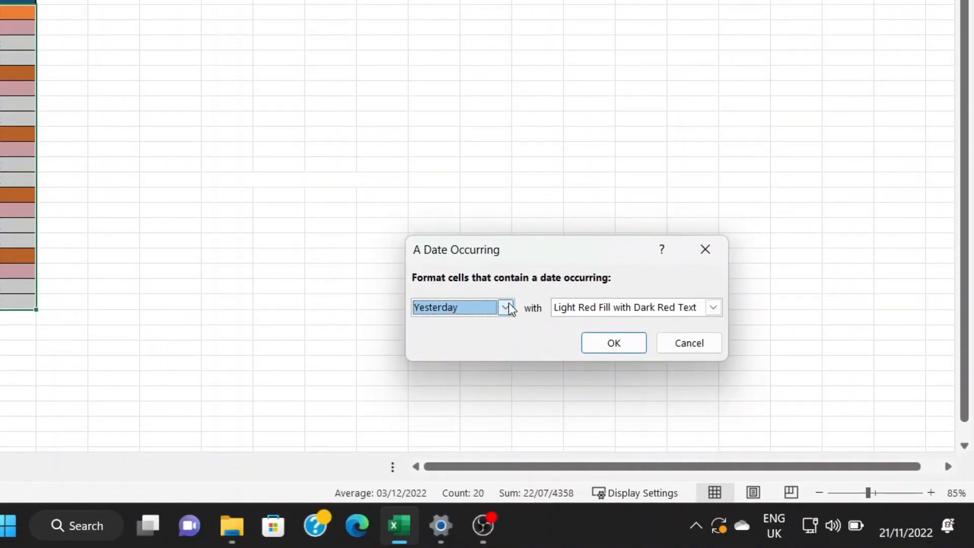
{"action": "left_click", "coordinate": [507, 306]}
{"action": "left_click", "coordinate": [472, 442]}
Give the Next month rule a custom format with the same orange fill and apply it
{"action": "left_click", "coordinate": [713, 307]}
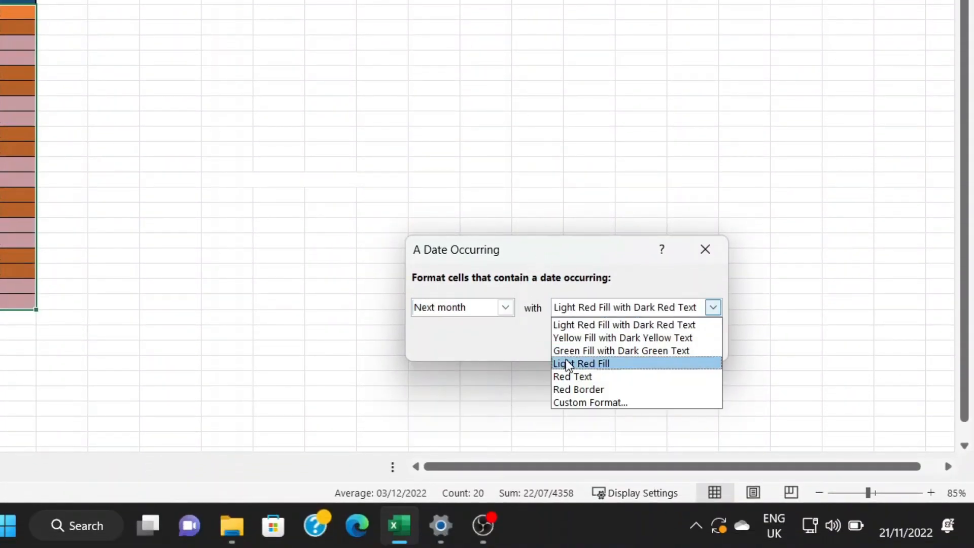
{"action": "left_click", "coordinate": [589, 402]}
{"action": "left_click", "coordinate": [431, 99]}
{"action": "left_click", "coordinate": [674, 476]}
{"action": "left_click", "coordinate": [616, 337]}
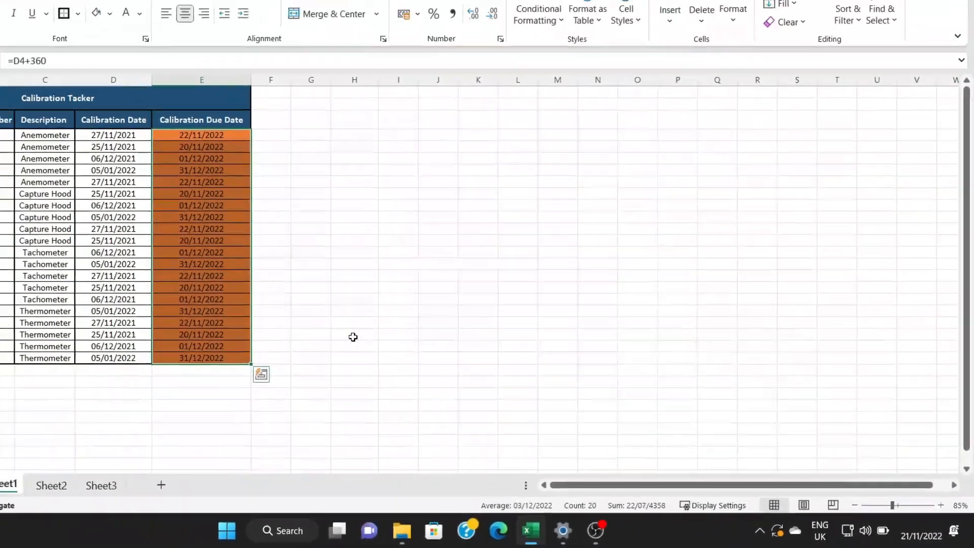
{"action": "left_click", "coordinate": [348, 334]}
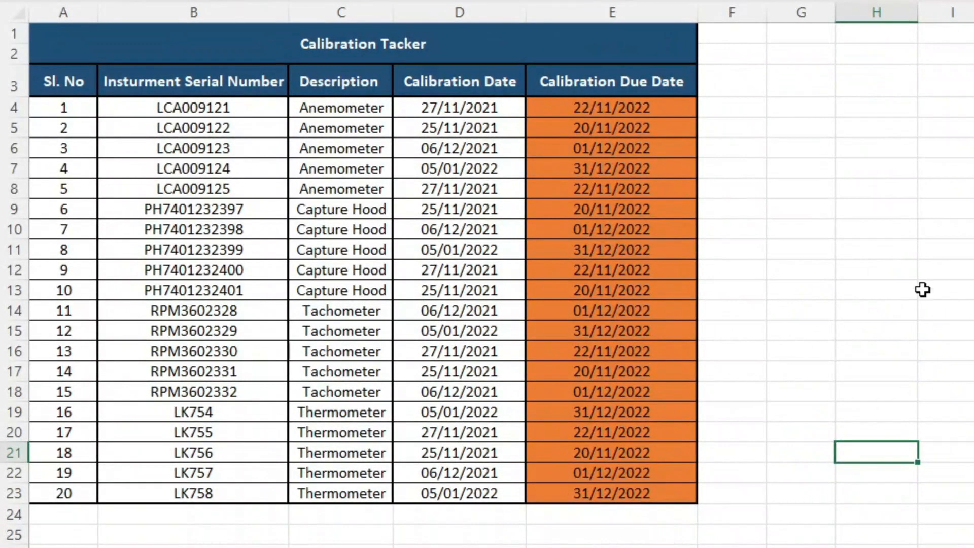
Check which periods the A Date Occurring rule offers for E4:E23, and leave without adding a rule
{"action": "left_click_drag", "start_coordinate": [629, 108], "coordinate": [642, 500]}
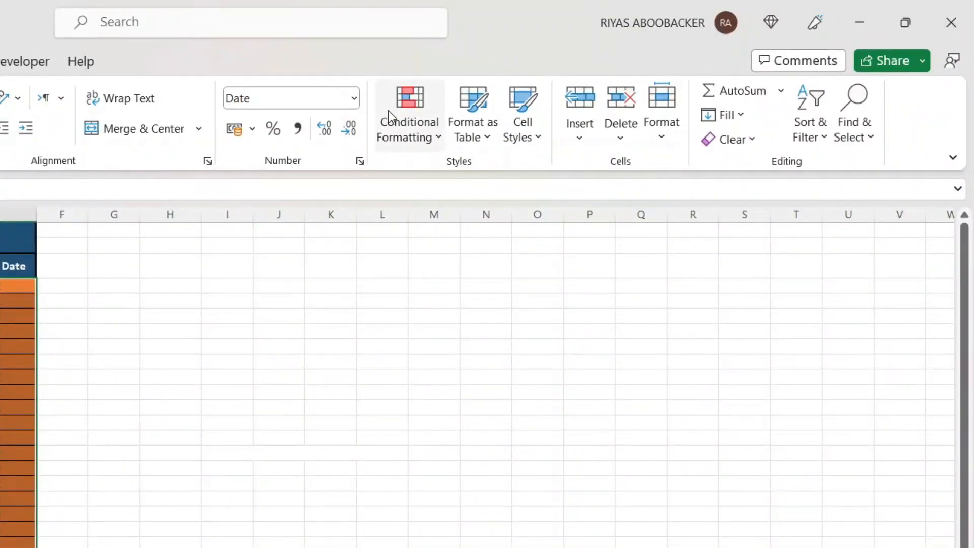
{"action": "left_click", "coordinate": [388, 111]}
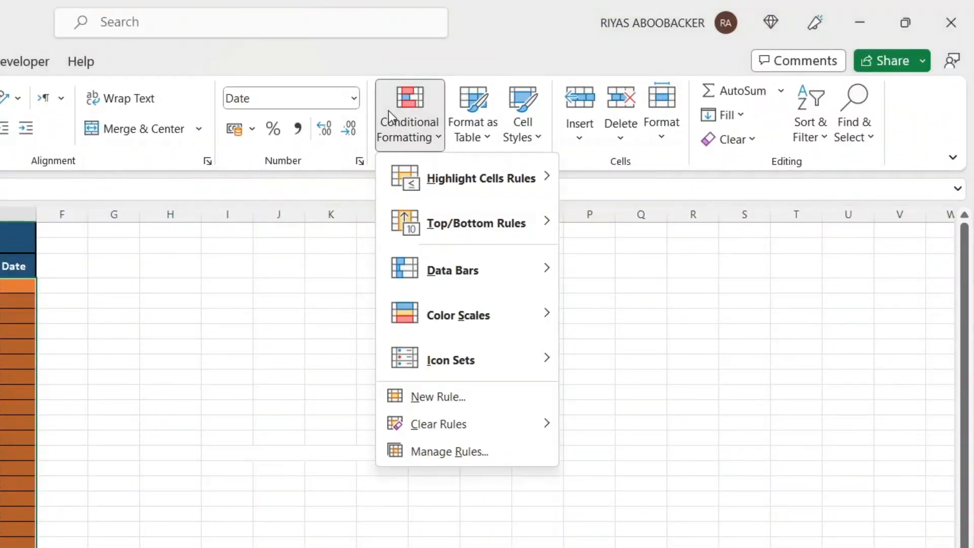
{"action": "mouse_move", "coordinate": [394, 165]}
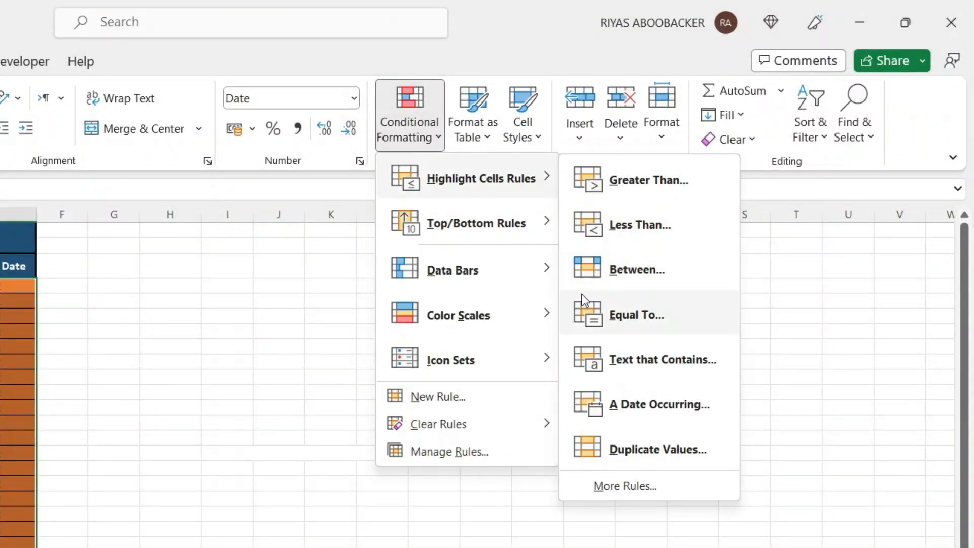
{"action": "left_click", "coordinate": [593, 404]}
{"action": "left_click", "coordinate": [505, 307]}
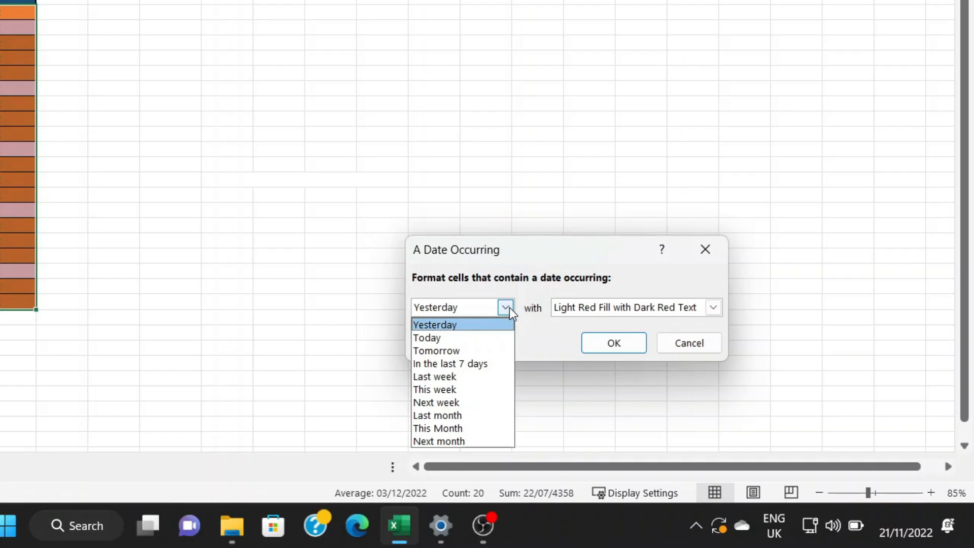
{"action": "left_click", "coordinate": [509, 308]}
{"action": "left_click", "coordinate": [675, 344]}
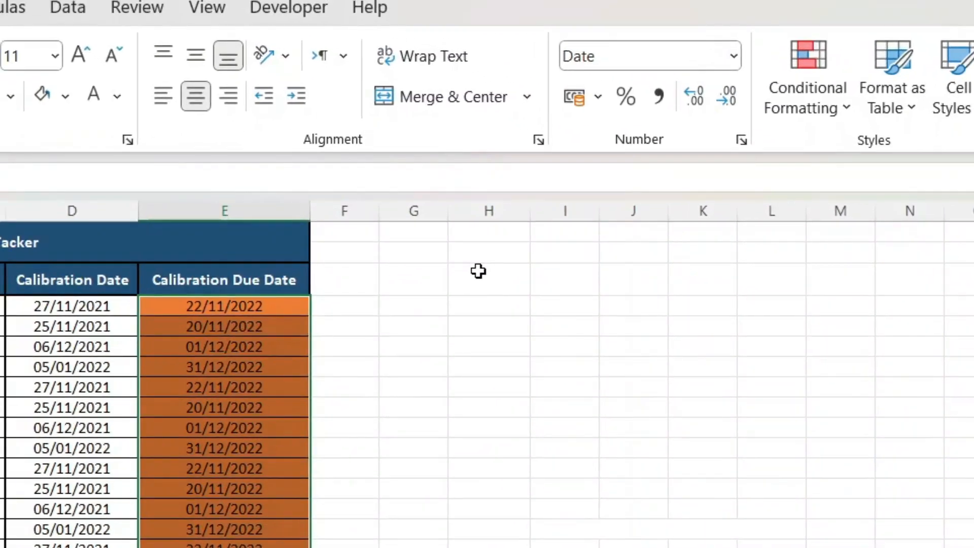
Enter the formula =TODAY() in cell H3
{"action": "left_click", "coordinate": [477, 271]}
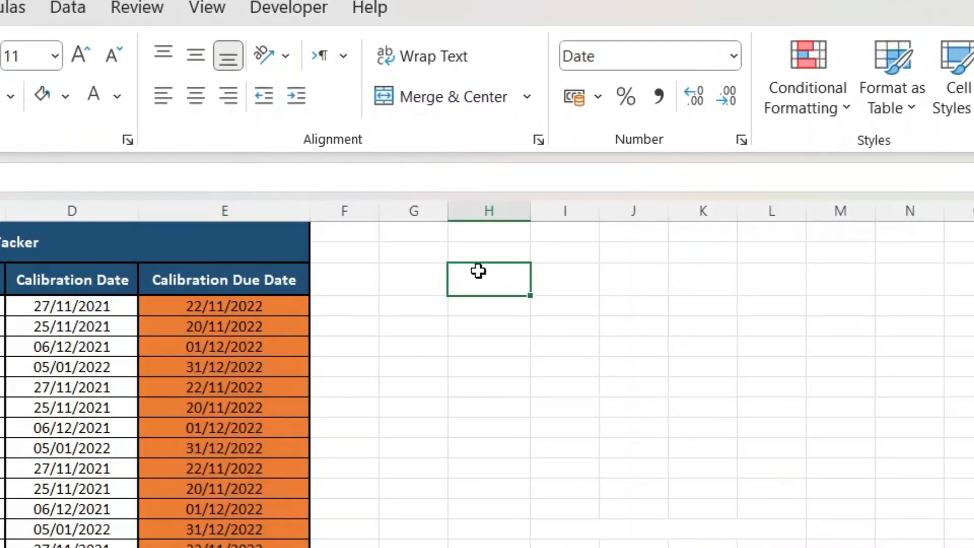
{"action": "type", "text": "=TODAY()"}
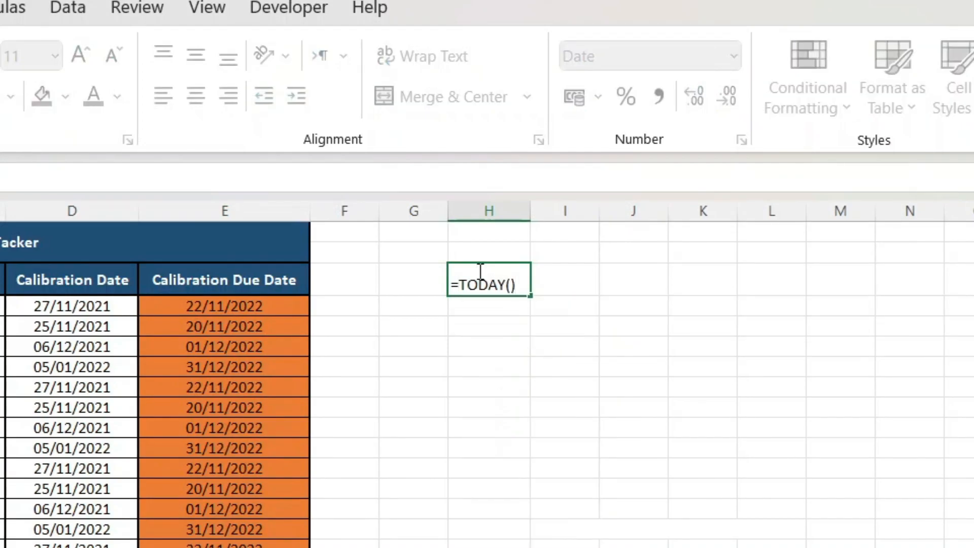
{"action": "key", "text": "Return"}
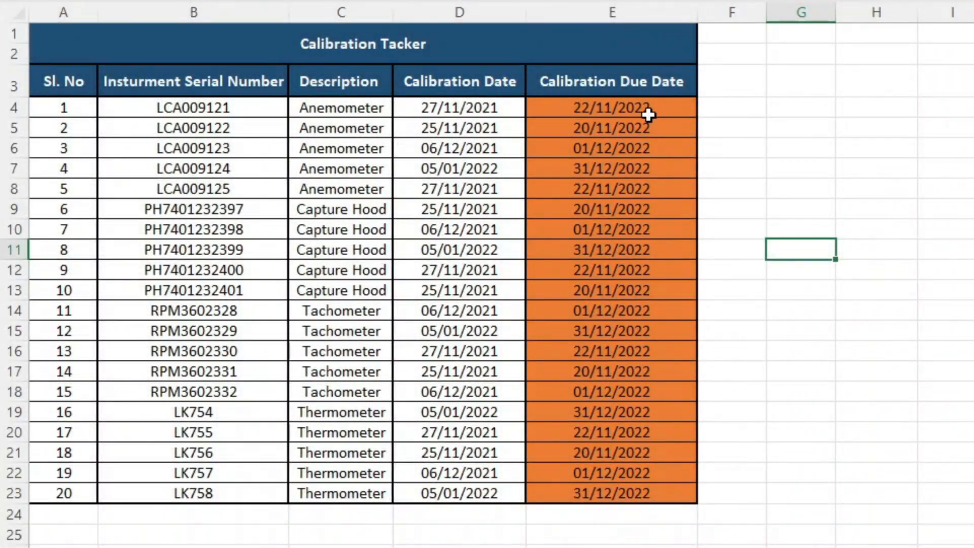
Start a Less Than highlight rule on the due dates E4:E23 with =TODAY() as the comparison value
{"action": "left_click_drag", "start_coordinate": [660, 109], "coordinate": [666, 490]}
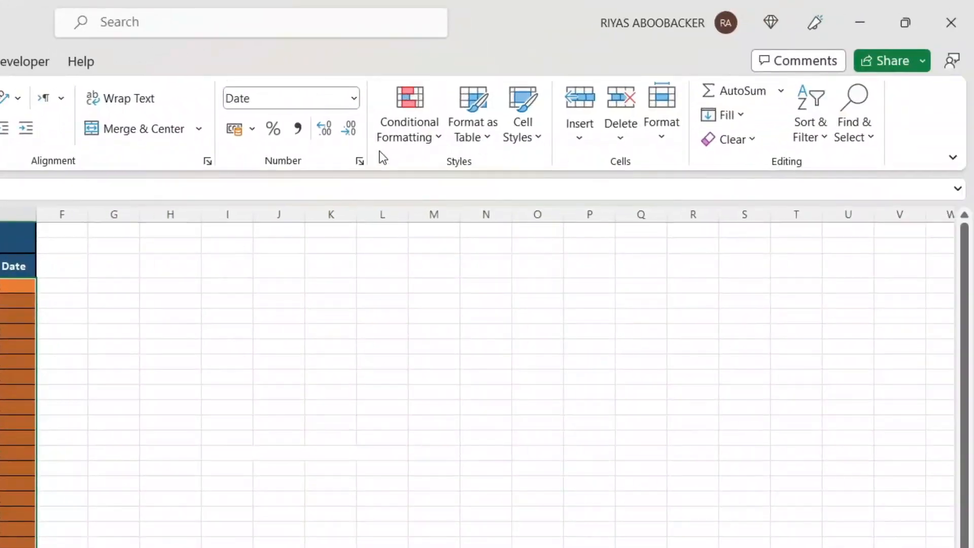
{"action": "left_click", "coordinate": [394, 131]}
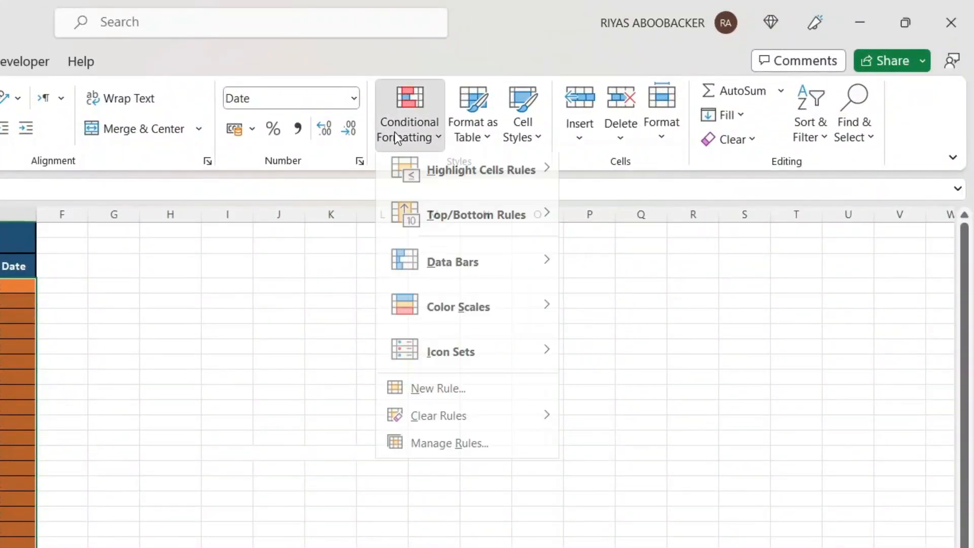
{"action": "mouse_move", "coordinate": [394, 160]}
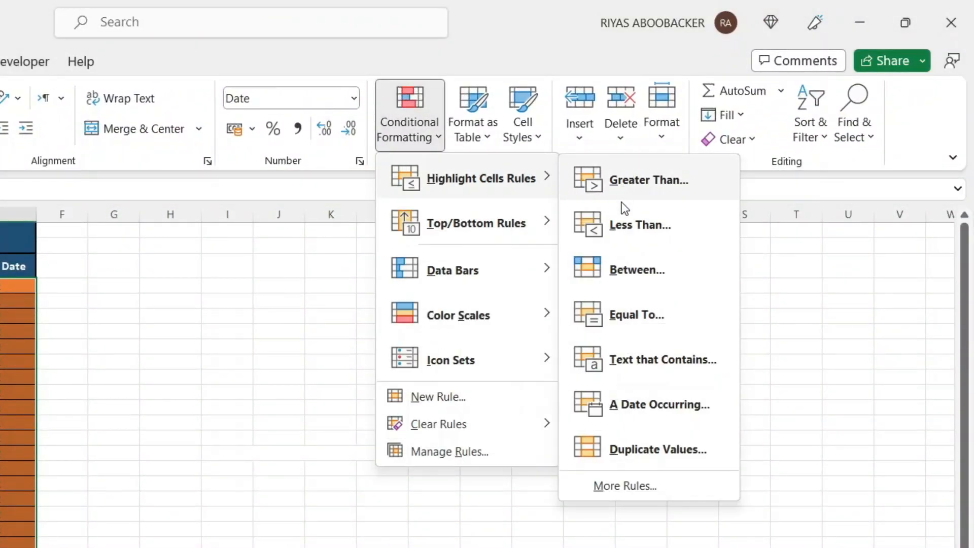
{"action": "left_click", "coordinate": [625, 227]}
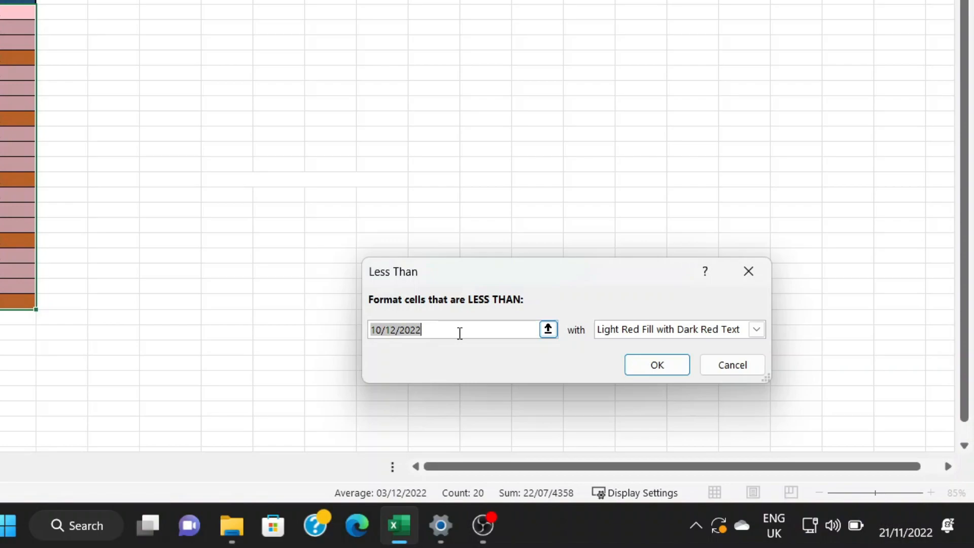
{"action": "key", "text": "BackSpace"}
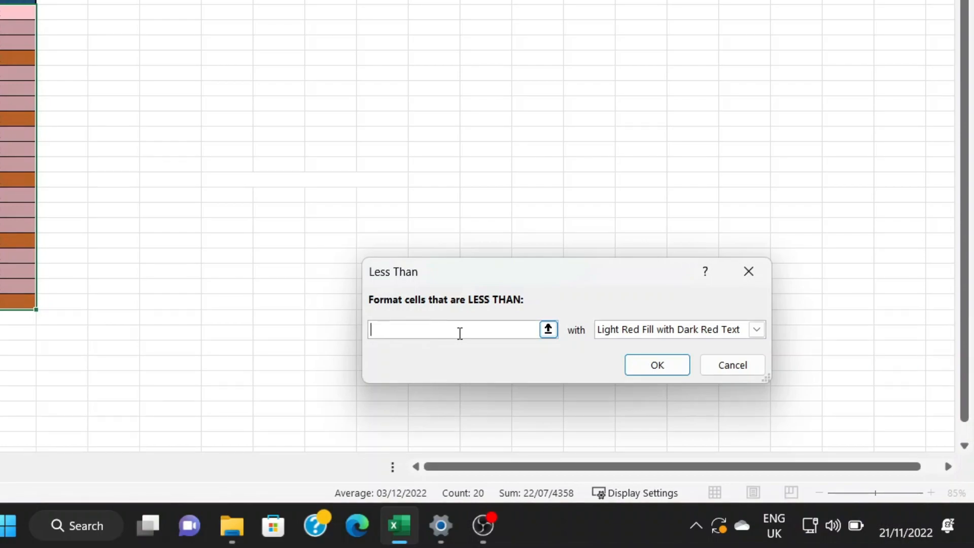
{"action": "type", "text": "=TODAY()"}
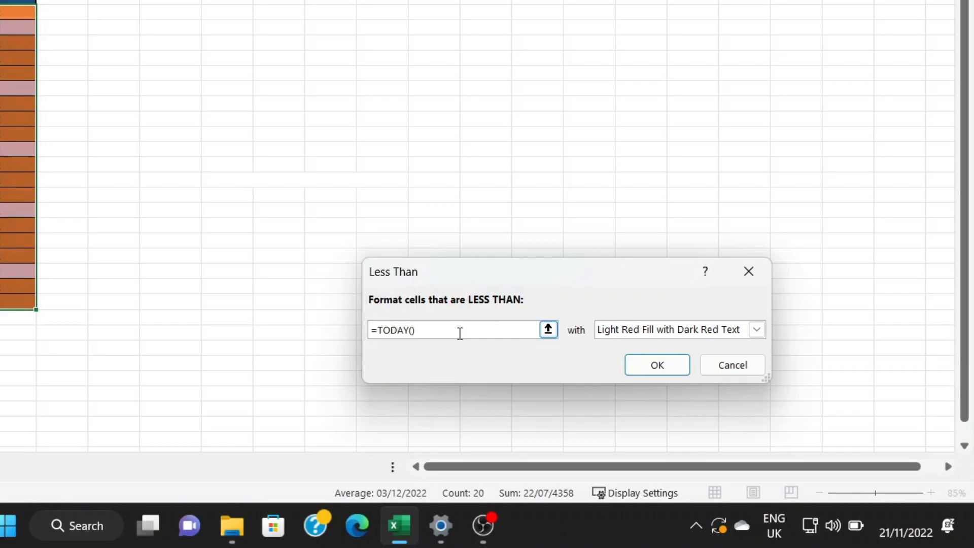
Give the Less Than rule a custom format with a light red fill from the standard colors and apply it
{"action": "left_click", "coordinate": [650, 327]}
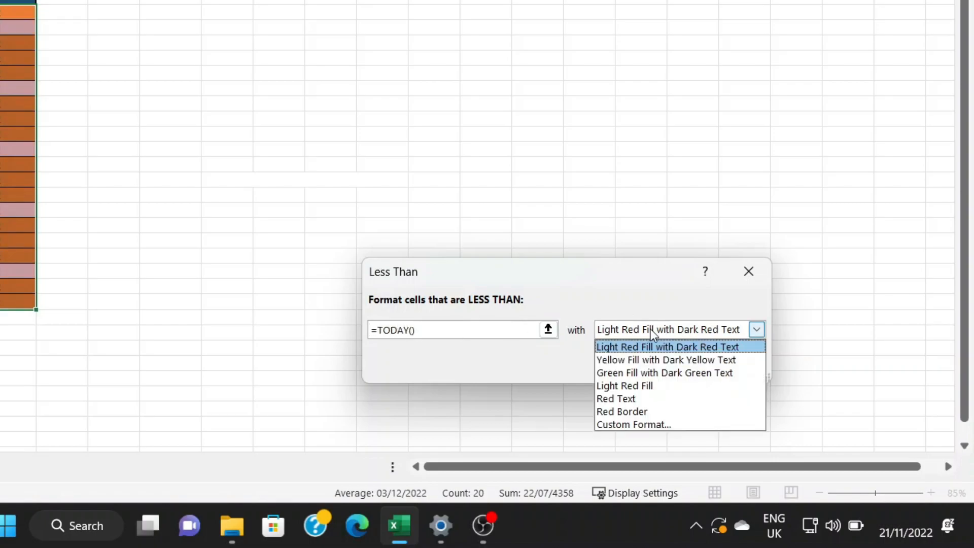
{"action": "left_click", "coordinate": [656, 423]}
{"action": "left_click", "coordinate": [470, 247]}
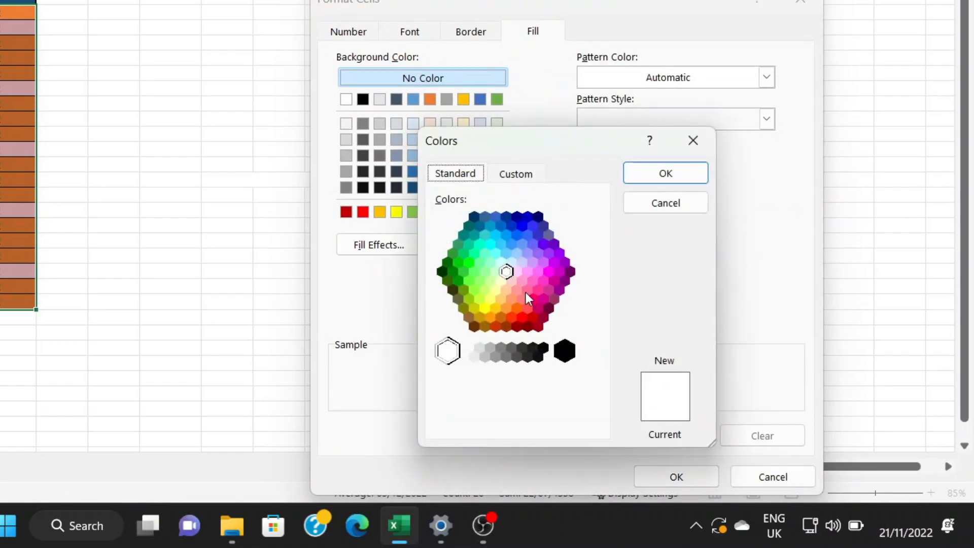
{"action": "left_click", "coordinate": [527, 307]}
{"action": "left_click", "coordinate": [638, 176]}
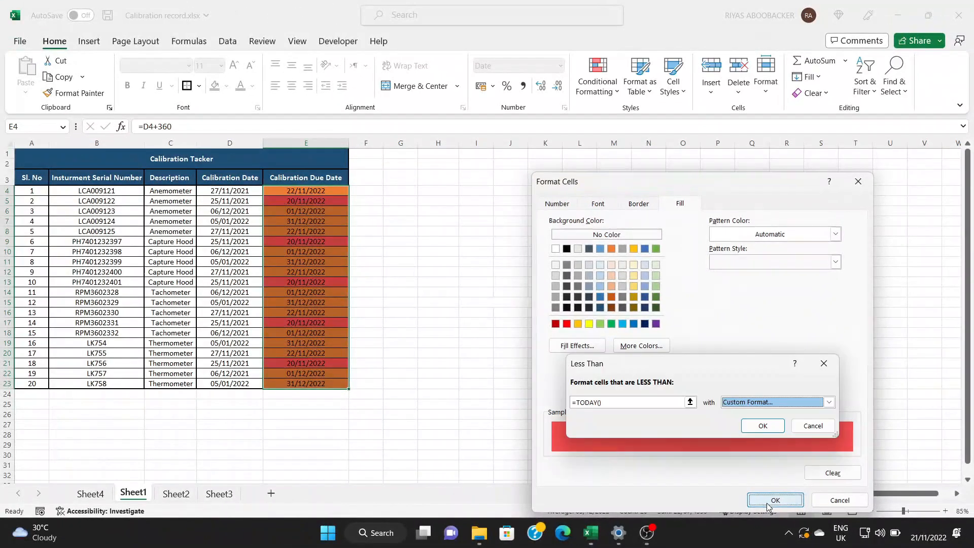
{"action": "left_click", "coordinate": [676, 477]}
{"action": "left_click", "coordinate": [767, 426]}
{"action": "left_click", "coordinate": [475, 374]}
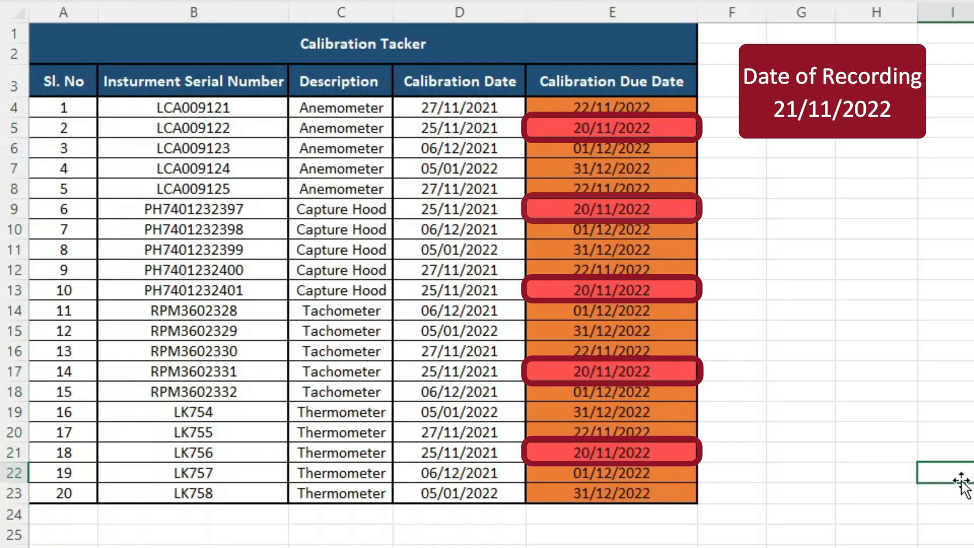
Move the Cell Value < TODAY() rule for the due dates E4:E23 below the two month rules and apply the order
{"action": "left_click", "coordinate": [887, 145]}
{"action": "mouse_move", "coordinate": [619, 106]}
{"action": "left_mouse_down"}
{"action": "mouse_move", "coordinate": [654, 386]}
{"action": "mouse_move", "coordinate": [653, 485]}
{"action": "left_mouse_up"}
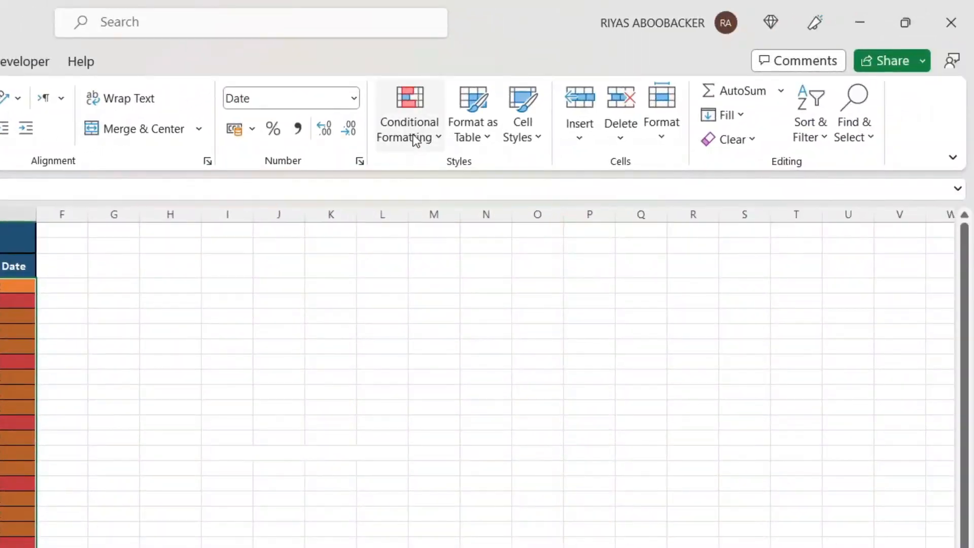
{"action": "left_click", "coordinate": [413, 138]}
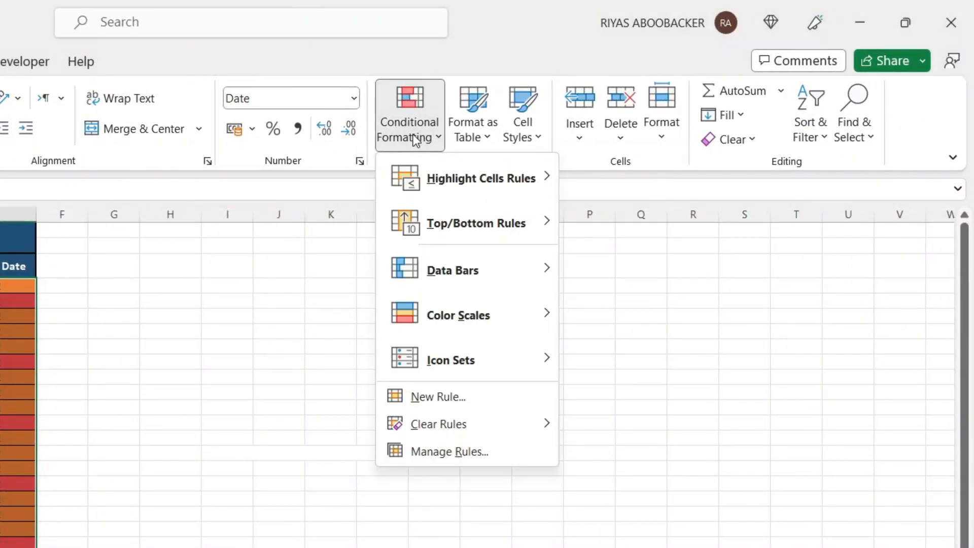
{"action": "left_click", "coordinate": [439, 450]}
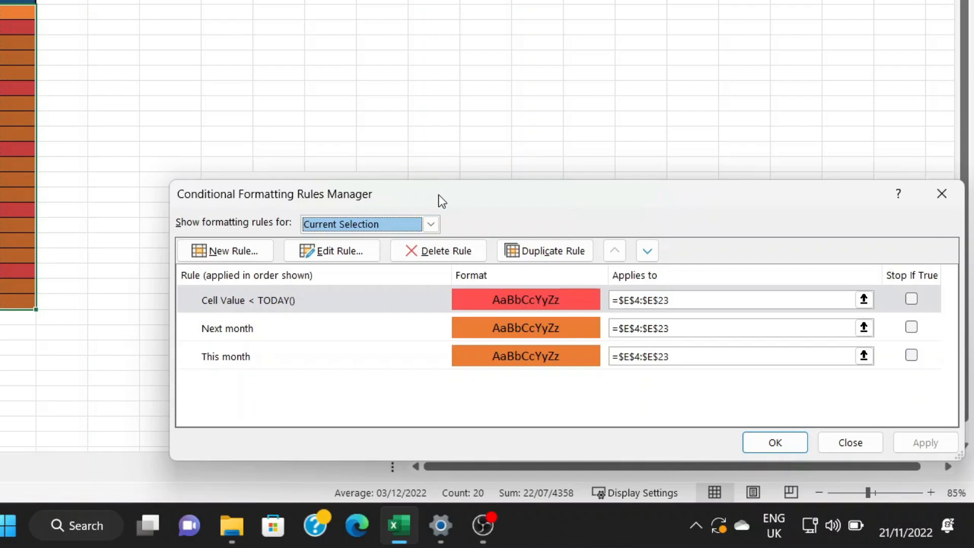
{"action": "left_click", "coordinate": [388, 305]}
{"action": "left_click", "coordinate": [647, 250]}
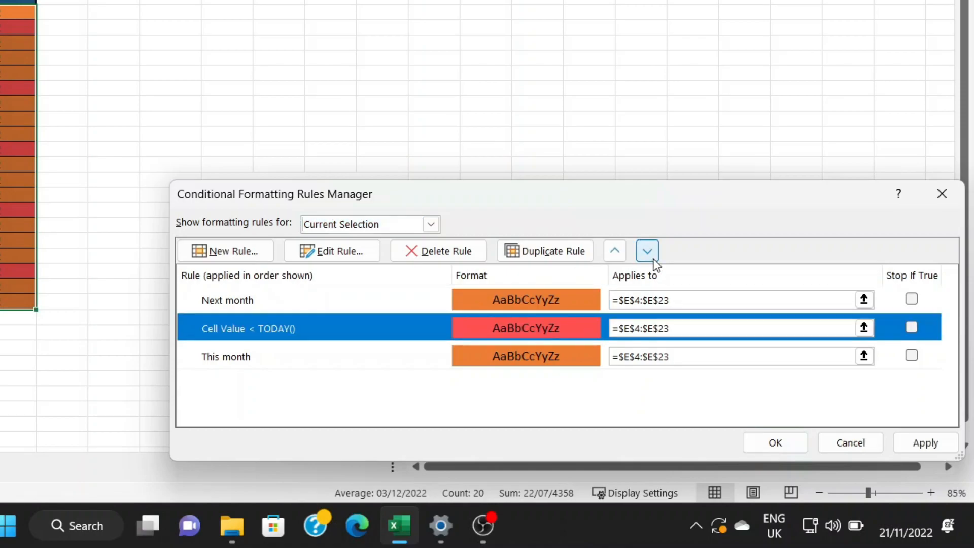
{"action": "left_click", "coordinate": [647, 251]}
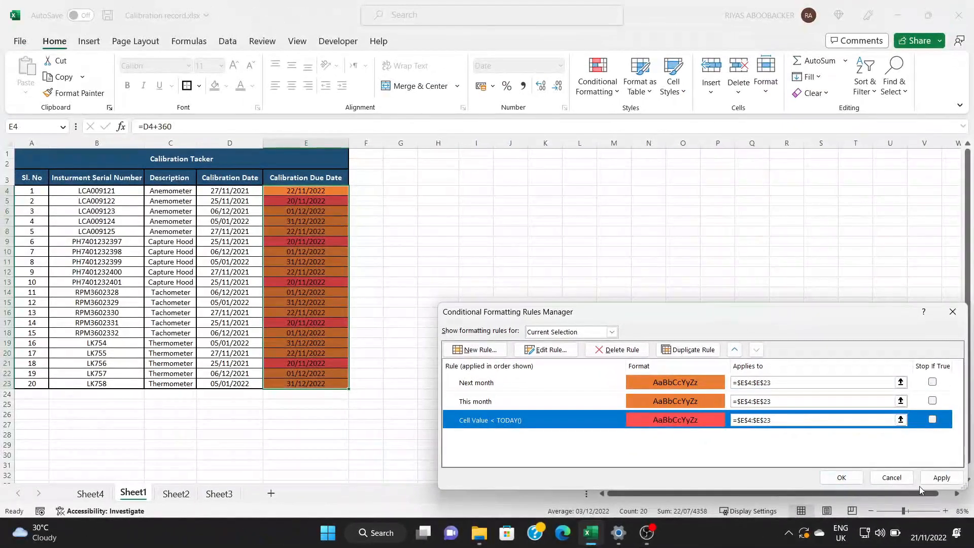
{"action": "left_click", "coordinate": [939, 477]}
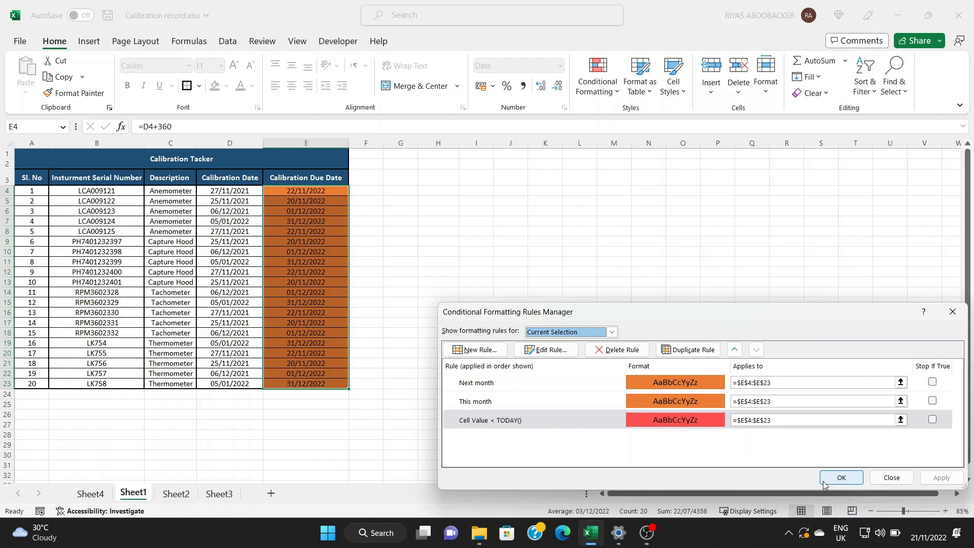
Move the Cell Value < TODAY() rule back above the Next month and This month rules, and apply the order
{"action": "left_click", "coordinate": [550, 421]}
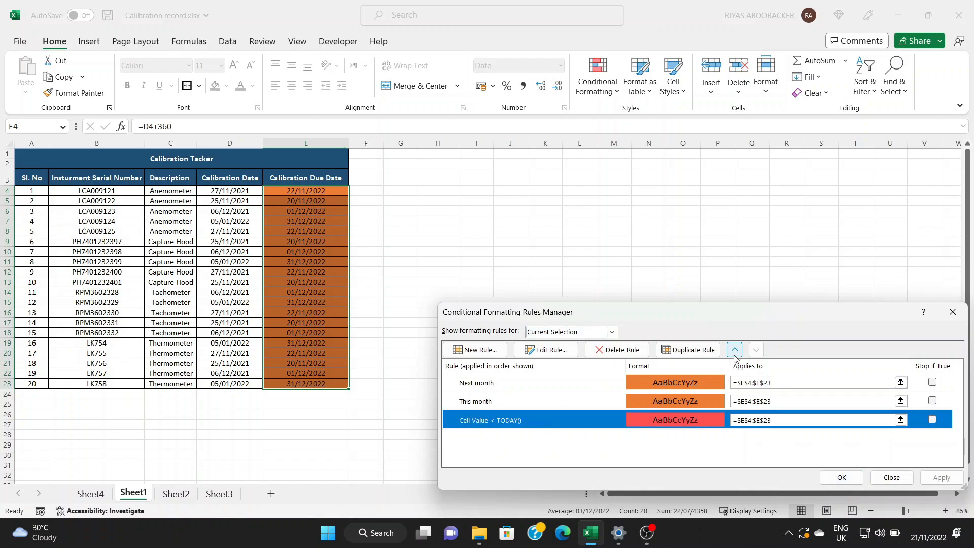
{"action": "left_click", "coordinate": [735, 350]}
{"action": "left_click", "coordinate": [735, 350]}
{"action": "left_click", "coordinate": [930, 477]}
{"action": "left_click", "coordinate": [841, 478]}
{"action": "left_click", "coordinate": [438, 241]}
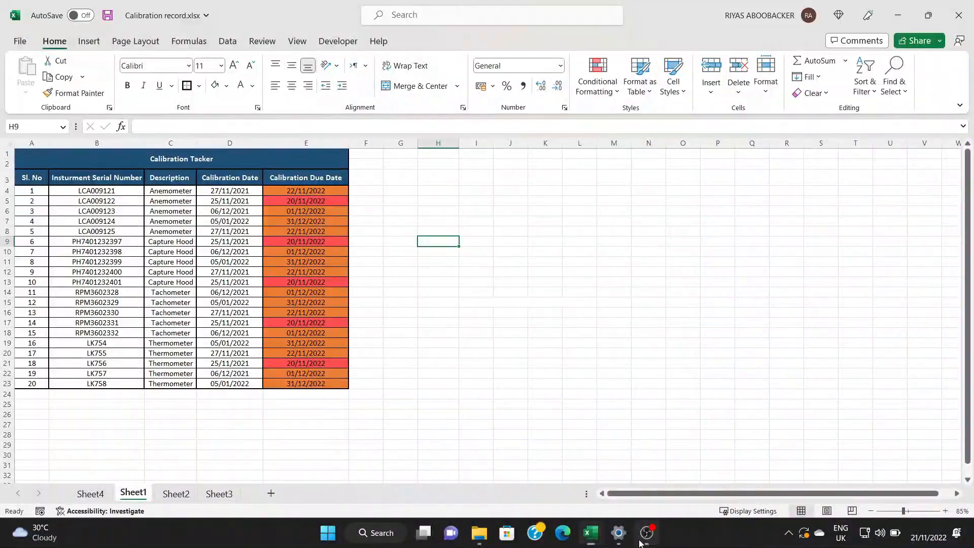
Delete the This month and Next month formatting rules from the due dates E4:E23, and apply the change
{"action": "left_click_drag", "start_coordinate": [619, 107], "coordinate": [649, 381]}
{"action": "left_click_drag", "start_coordinate": [324, 329], "coordinate": [325, 384]}
{"action": "left_click", "coordinate": [597, 81]}
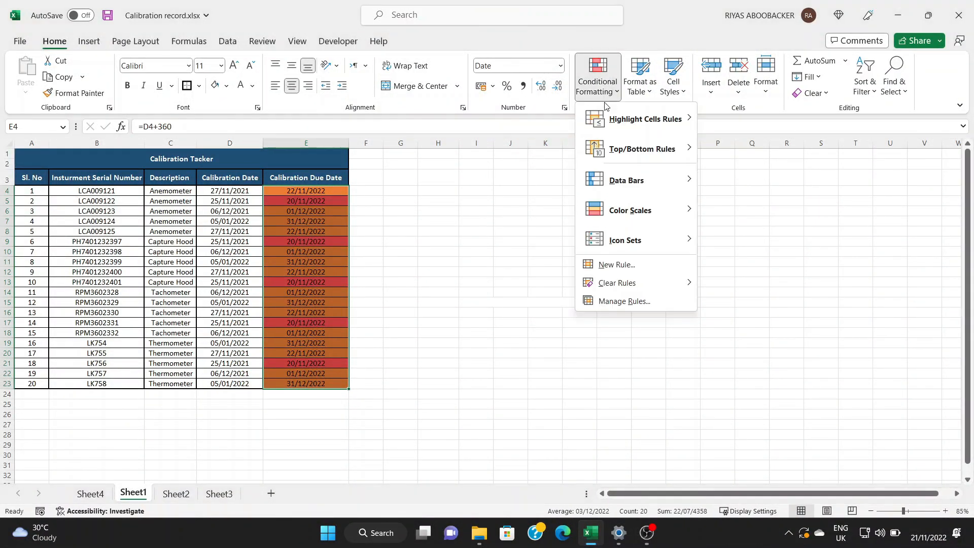
{"action": "left_click", "coordinate": [606, 300]}
{"action": "left_click", "coordinate": [507, 401]}
{"action": "key", "text": "Delete"}
{"action": "left_click", "coordinate": [507, 402]}
{"action": "key", "text": "Delete"}
{"action": "left_click", "coordinate": [922, 475]}
{"action": "left_click", "coordinate": [841, 477]}
Start a Between highlight rule on the due dates E4:E23 with =TODAY() and =TODAY()+30 as the limits
{"action": "left_click_drag", "start_coordinate": [305, 191], "coordinate": [297, 386]}
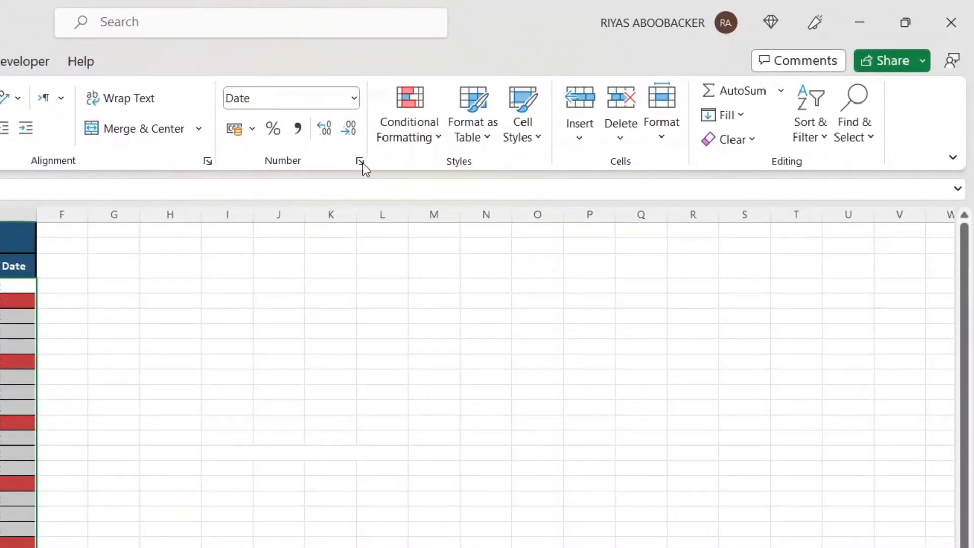
{"action": "left_click", "coordinate": [408, 130]}
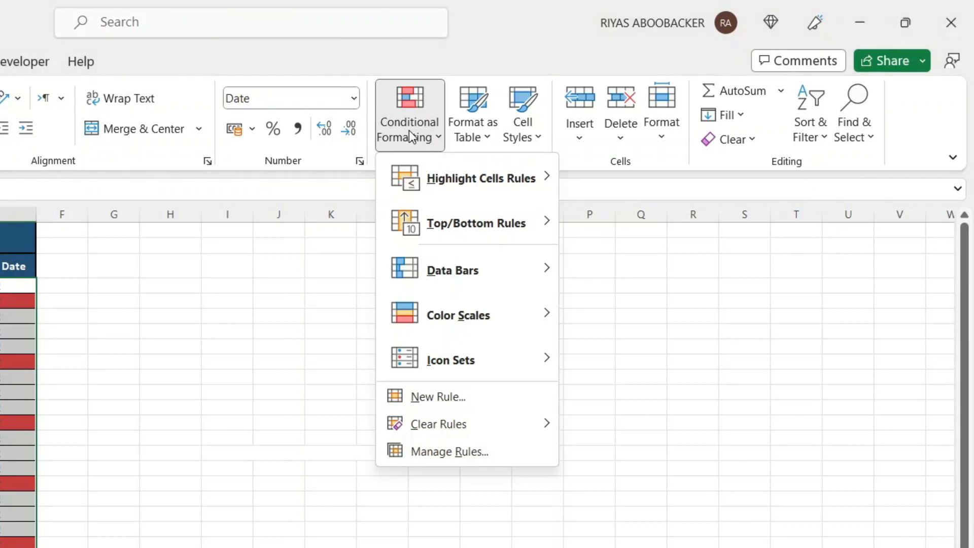
{"action": "mouse_move", "coordinate": [422, 179]}
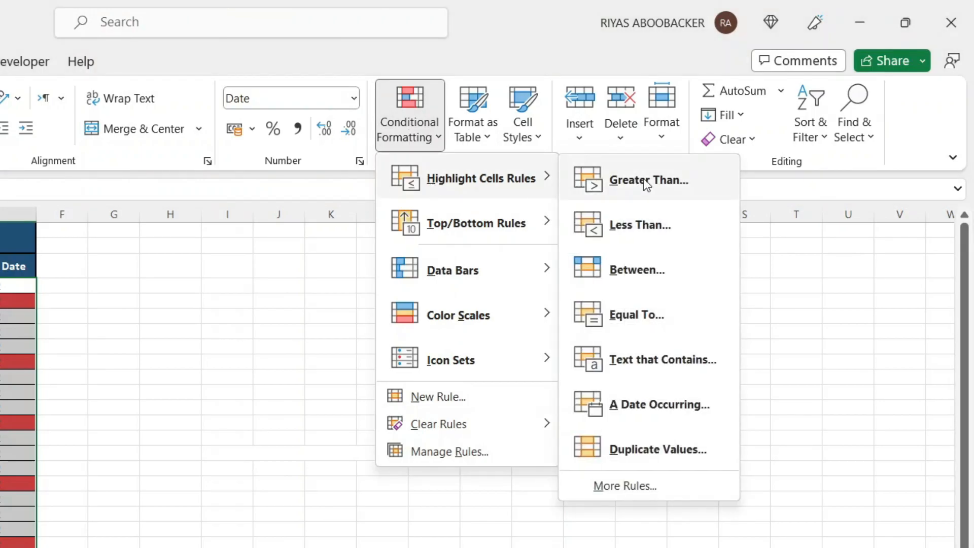
{"action": "left_click", "coordinate": [640, 272]}
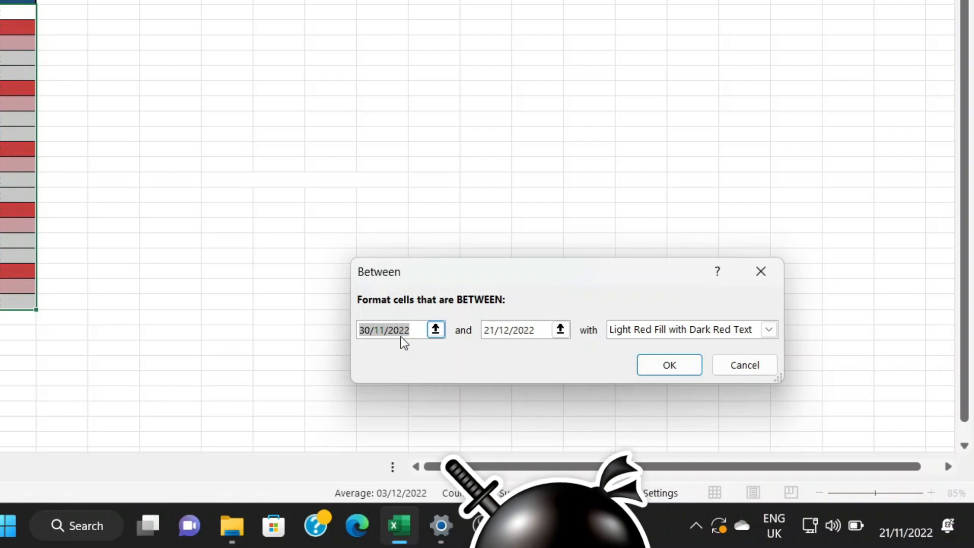
{"action": "key", "text": "BackSpace"}
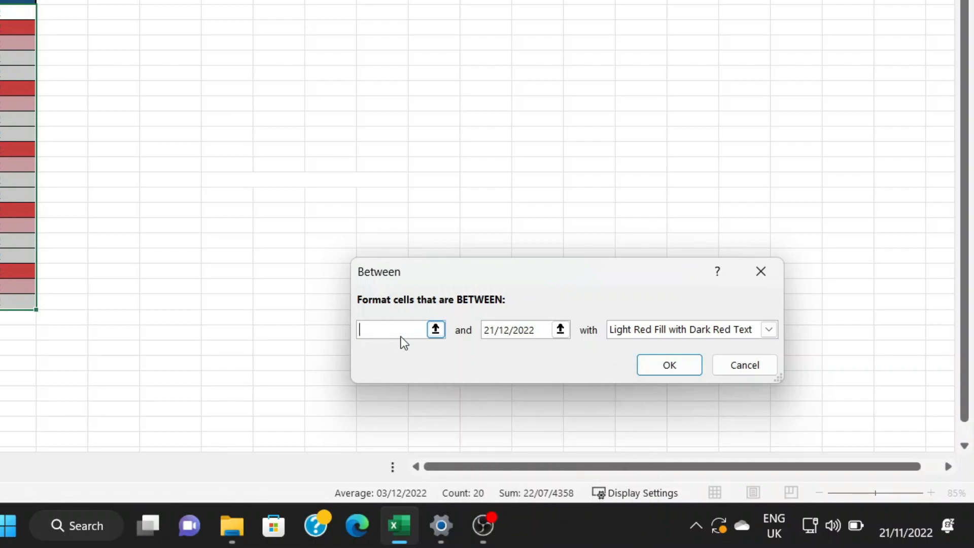
{"action": "type", "text": "=TODAY()"}
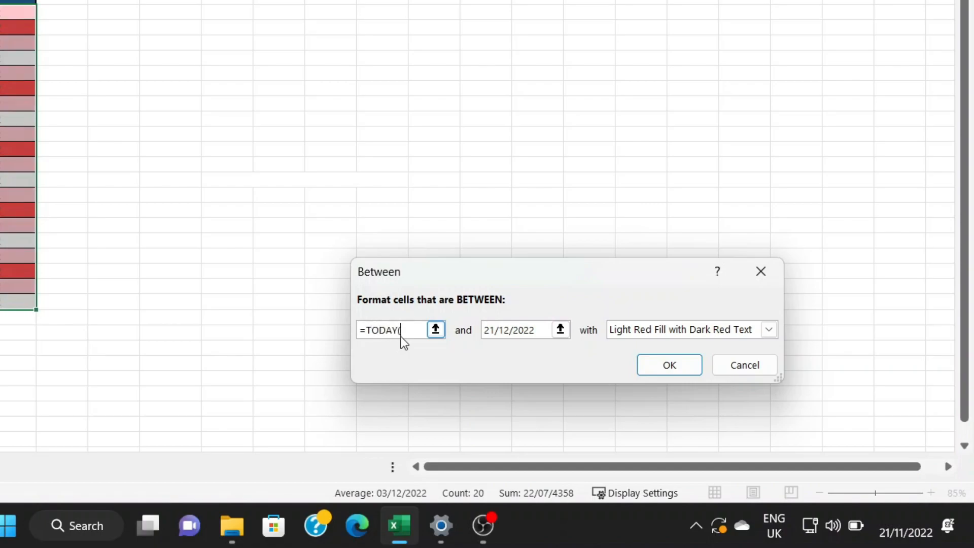
{"action": "left_click_drag", "start_coordinate": [541, 328], "coordinate": [485, 330]}
{"action": "key", "text": "BackSpace"}
{"action": "type", "text": "=TODAY()+30"}
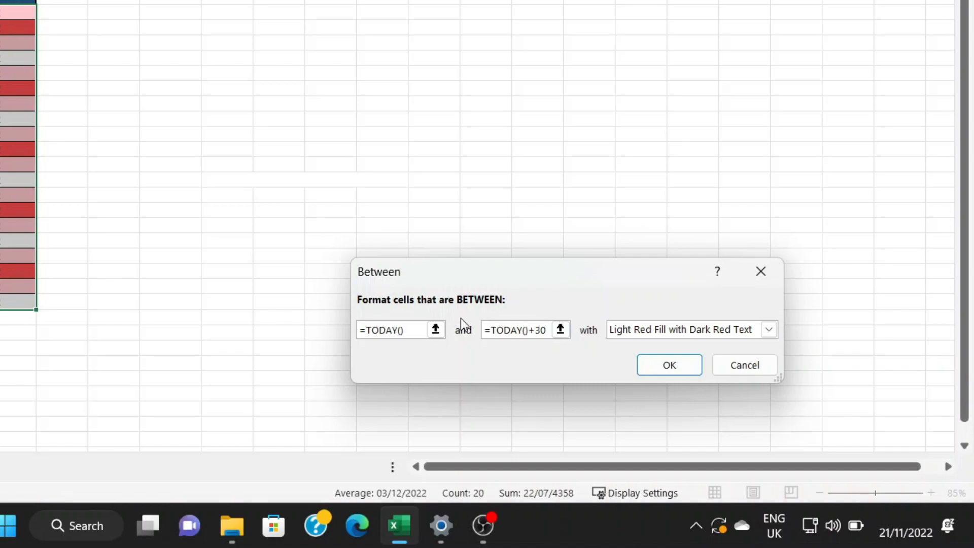
Give the Between rule a custom format with an orange fill and apply it
{"action": "left_click", "coordinate": [768, 329]}
{"action": "left_click", "coordinate": [637, 423]}
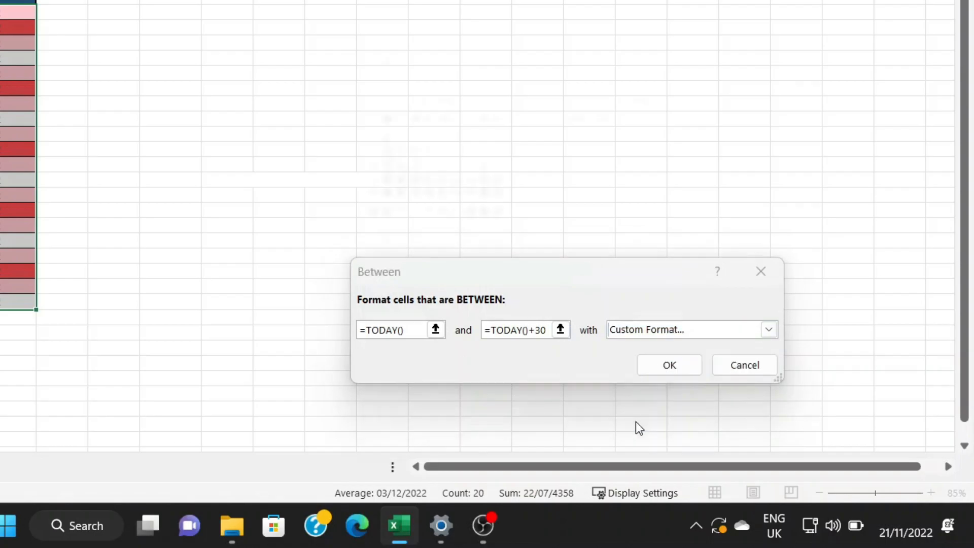
{"action": "left_click", "coordinate": [430, 100]}
{"action": "left_click", "coordinate": [676, 477]}
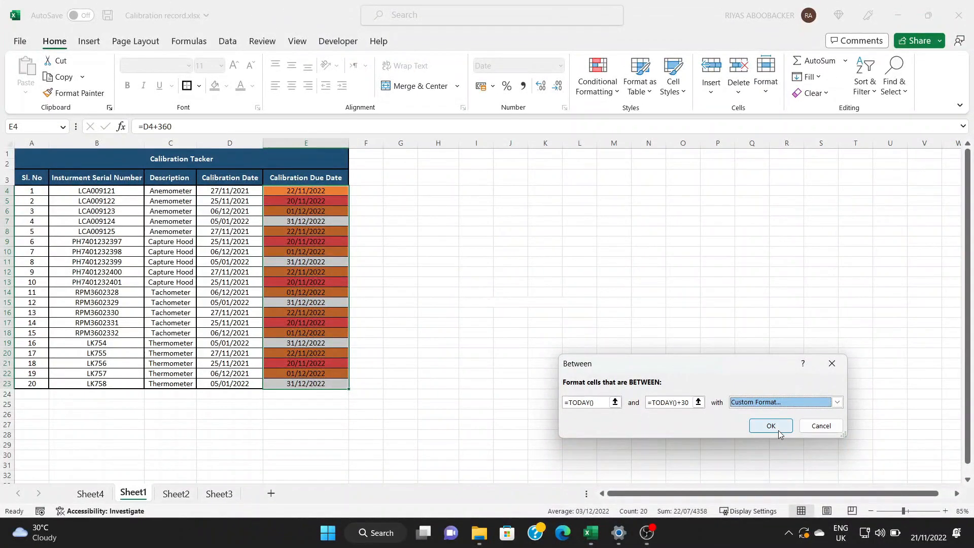
{"action": "left_click", "coordinate": [771, 425]}
{"action": "left_click", "coordinate": [423, 344]}
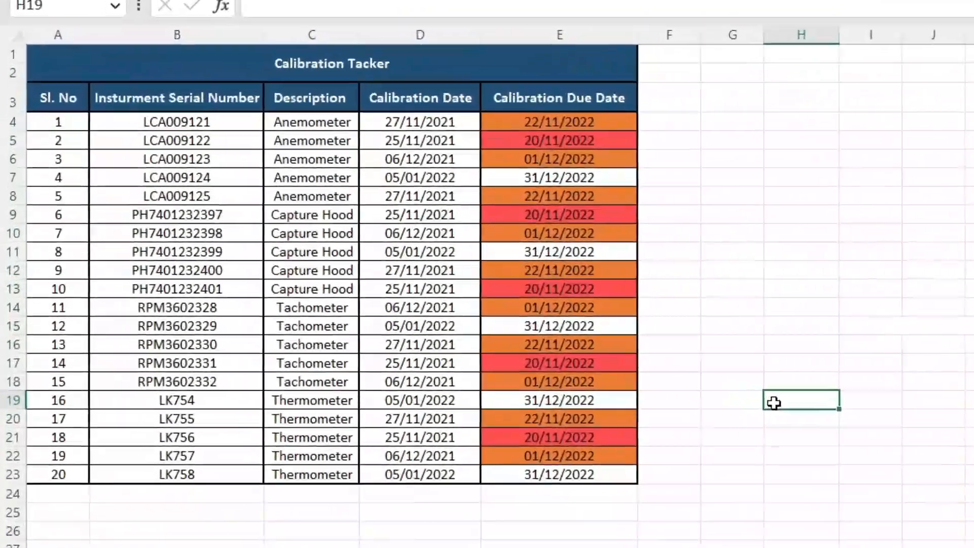